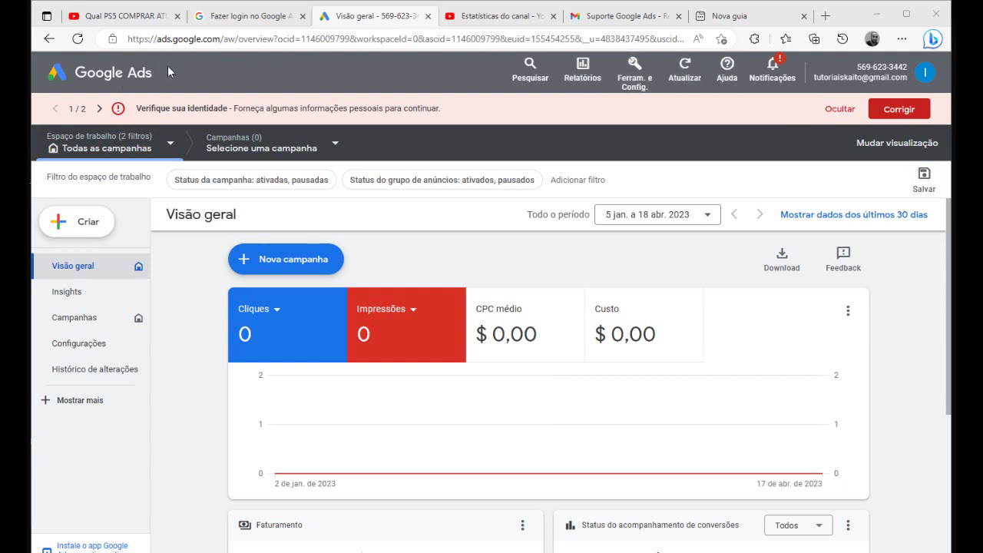
- Open the billing settings (Configurações) of the Google Ads account
{"action": "left_click", "coordinate": [653, 88]}
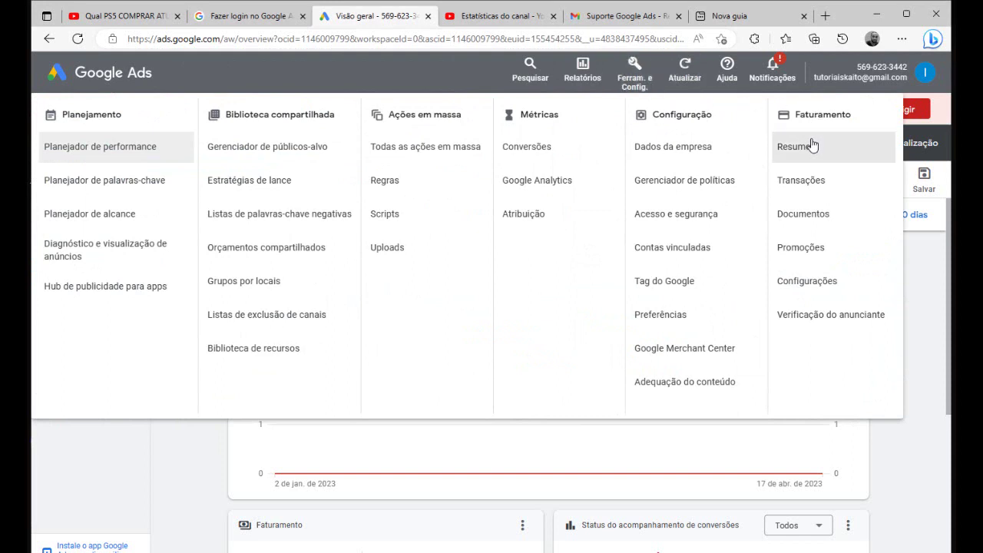
{"action": "left_click", "coordinate": [818, 284]}
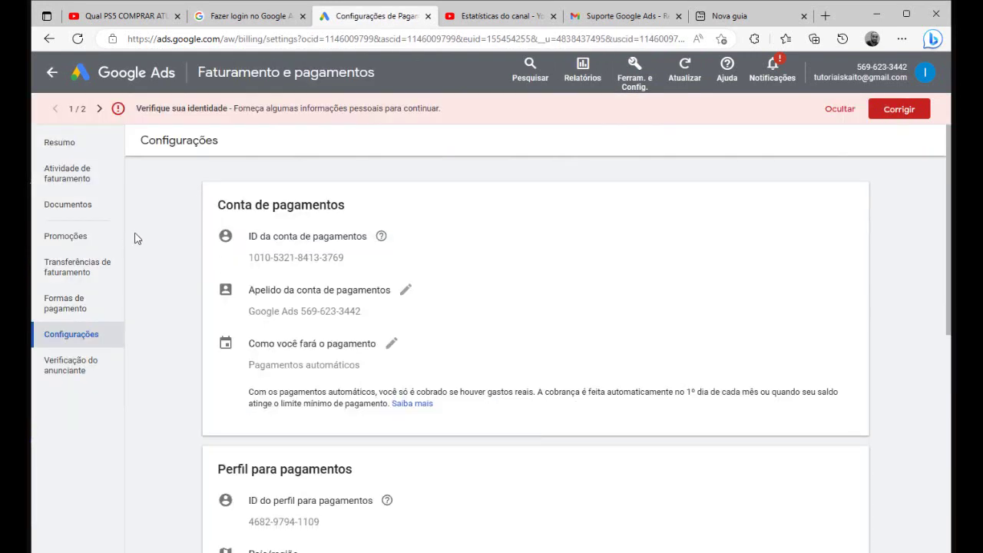
- Try to remove the primary Mastercard from the account's payment methods
{"action": "left_click", "coordinate": [69, 305]}
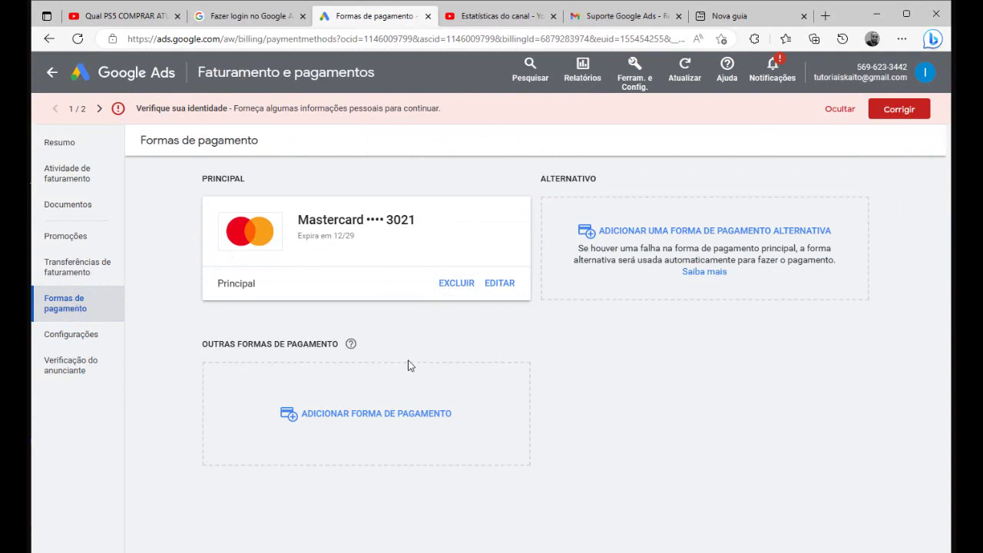
{"action": "left_click", "coordinate": [466, 290]}
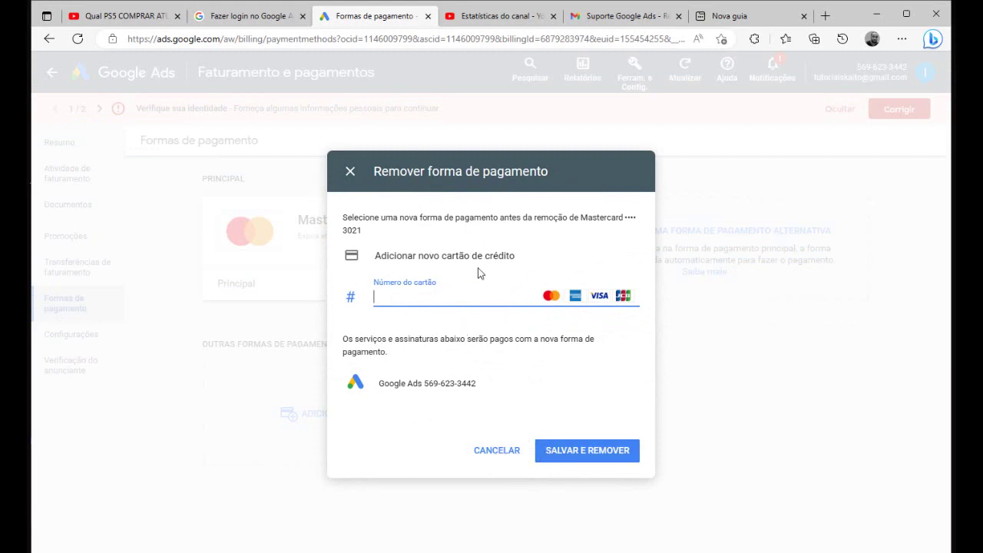
{"action": "left_click", "coordinate": [493, 449]}
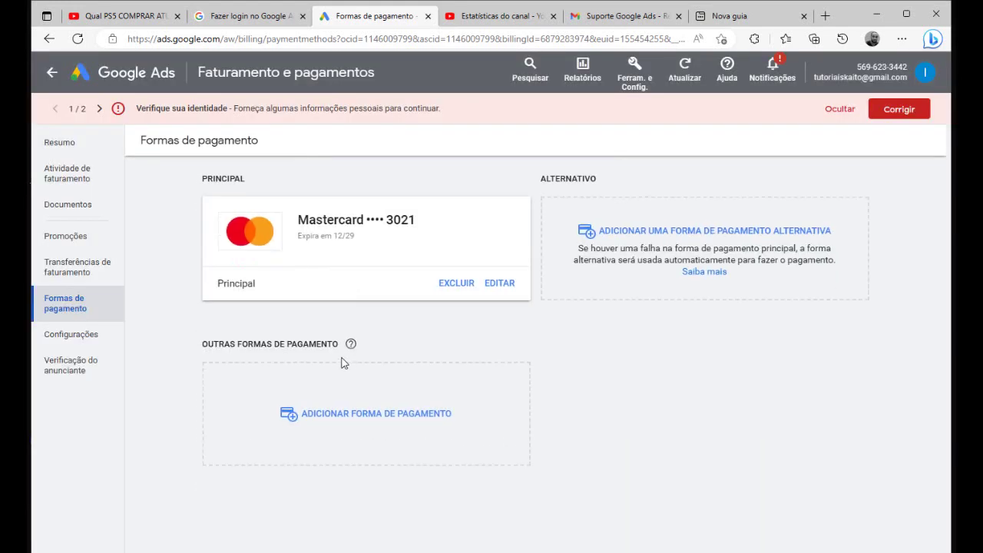
- Change how the account pays to "Pagamentos manuais" in the billing settings, skipping the question about the reason for switching
{"action": "left_click", "coordinate": [92, 338]}
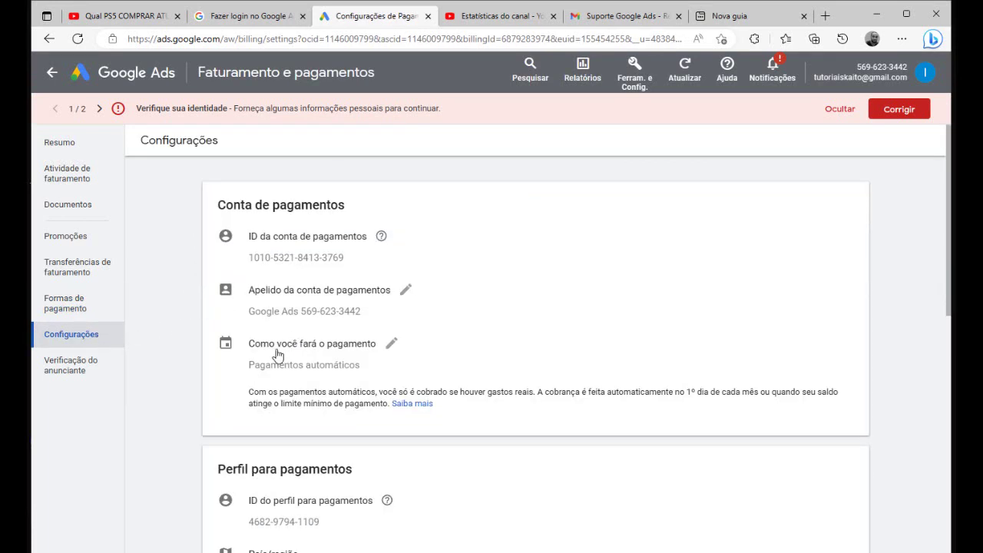
{"action": "left_click", "coordinate": [392, 345]}
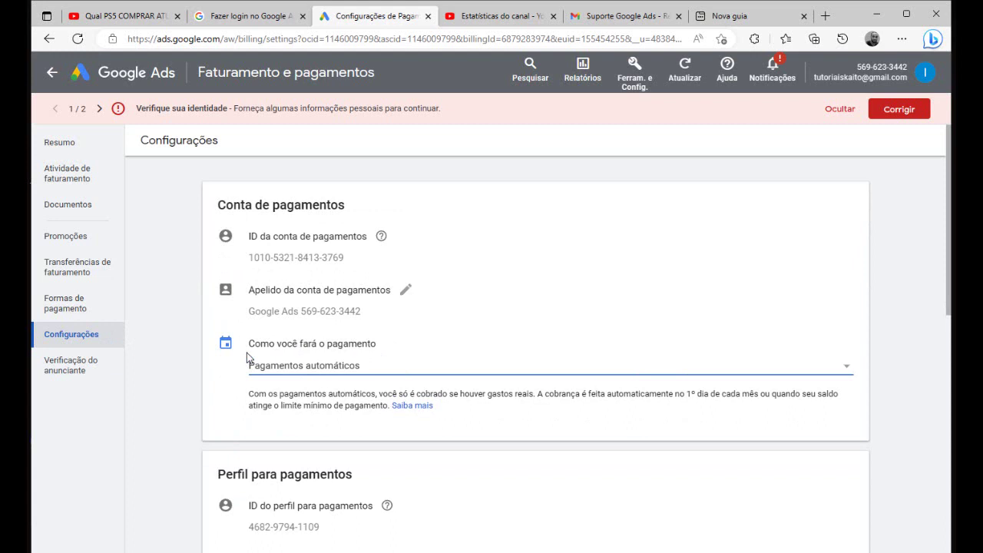
{"action": "left_click", "coordinate": [843, 370]}
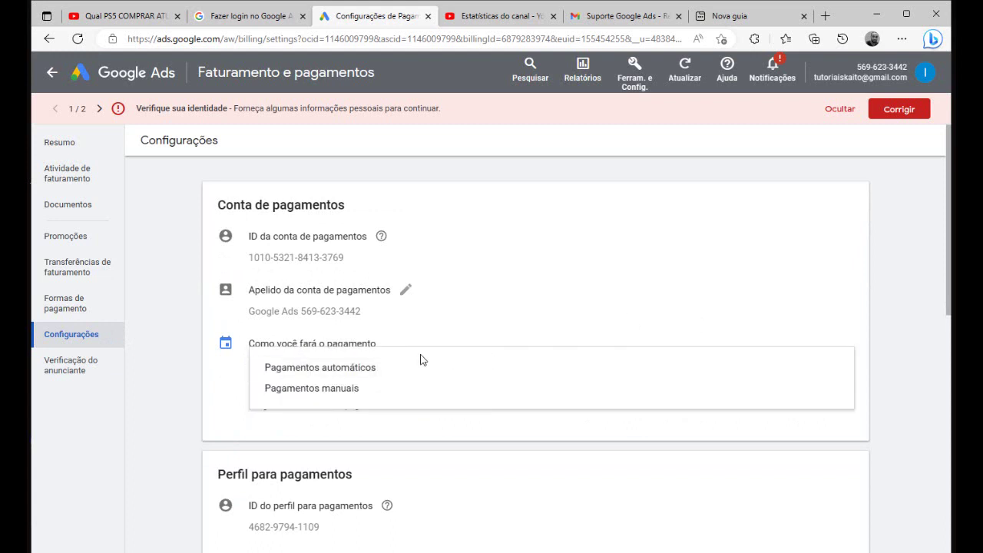
{"action": "left_click", "coordinate": [338, 389]}
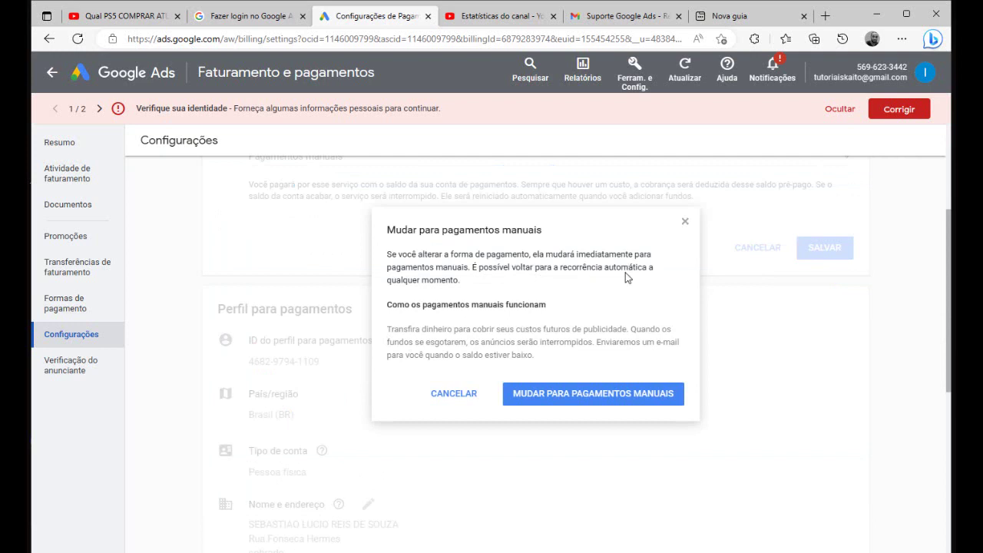
{"action": "left_click", "coordinate": [588, 397]}
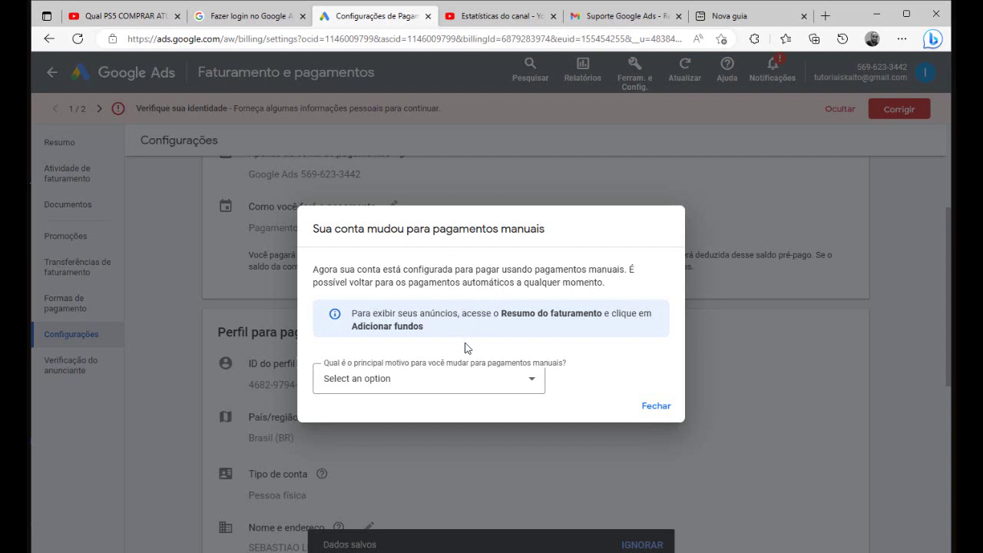
{"action": "left_click", "coordinate": [655, 406]}
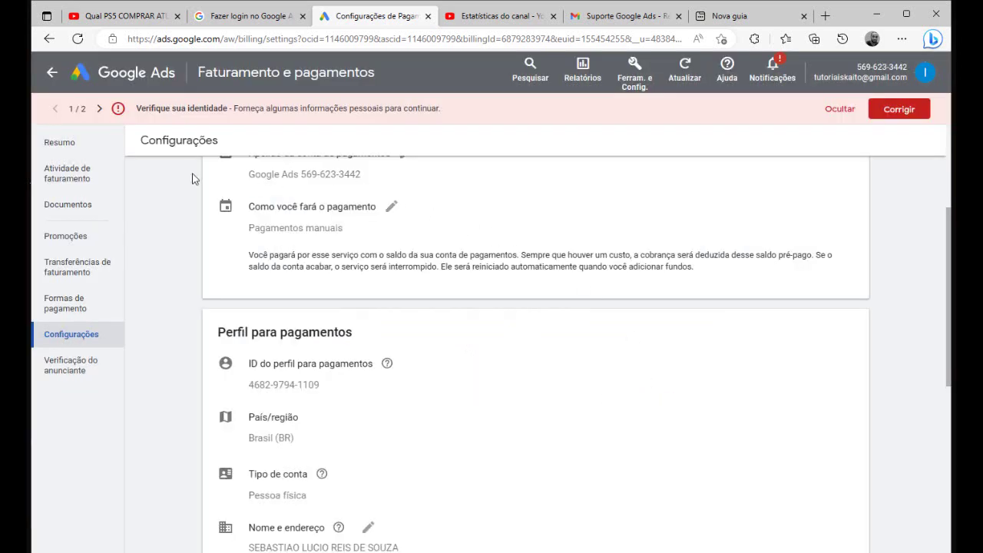
- Delete the Mastercard from the account's payment methods
{"action": "left_click", "coordinate": [75, 308]}
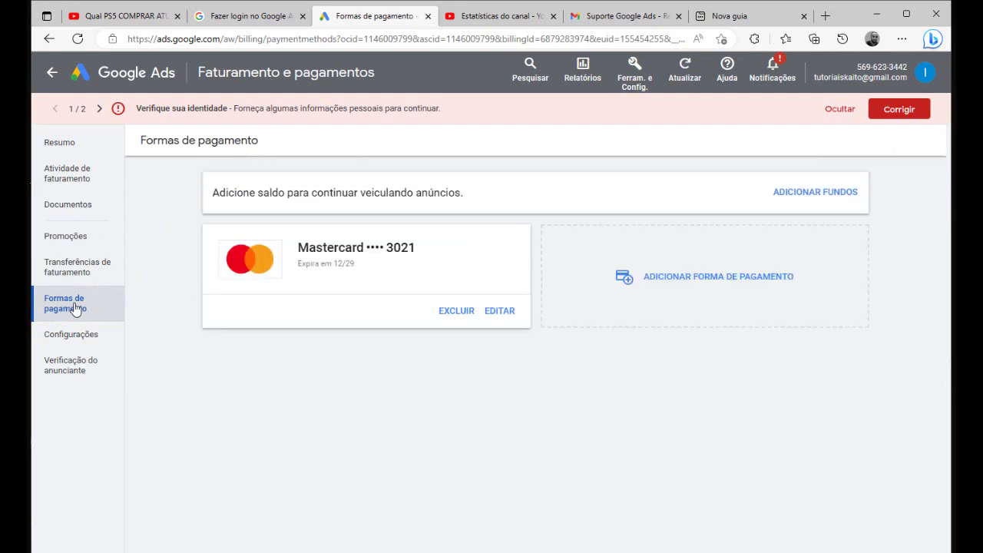
{"action": "left_click", "coordinate": [456, 310]}
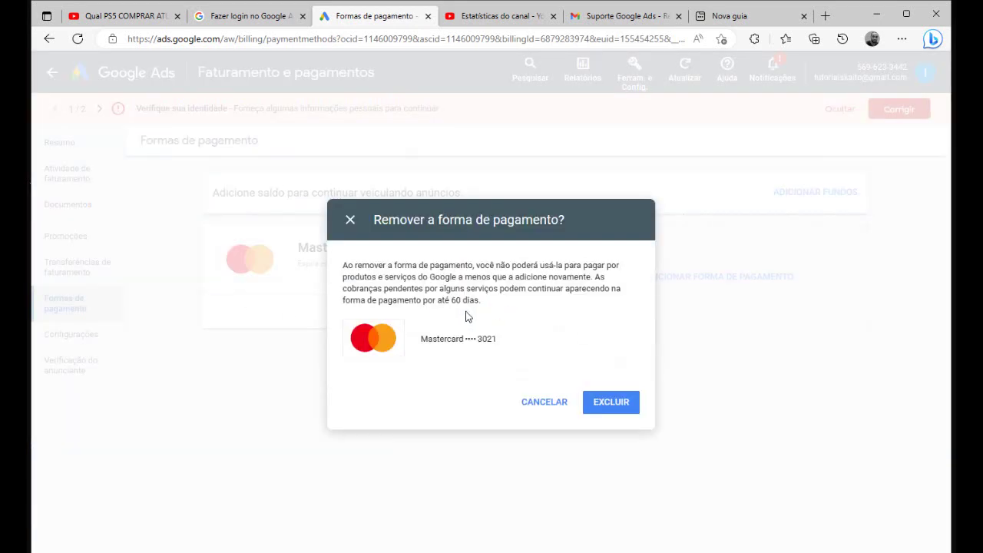
{"action": "left_click", "coordinate": [620, 403]}
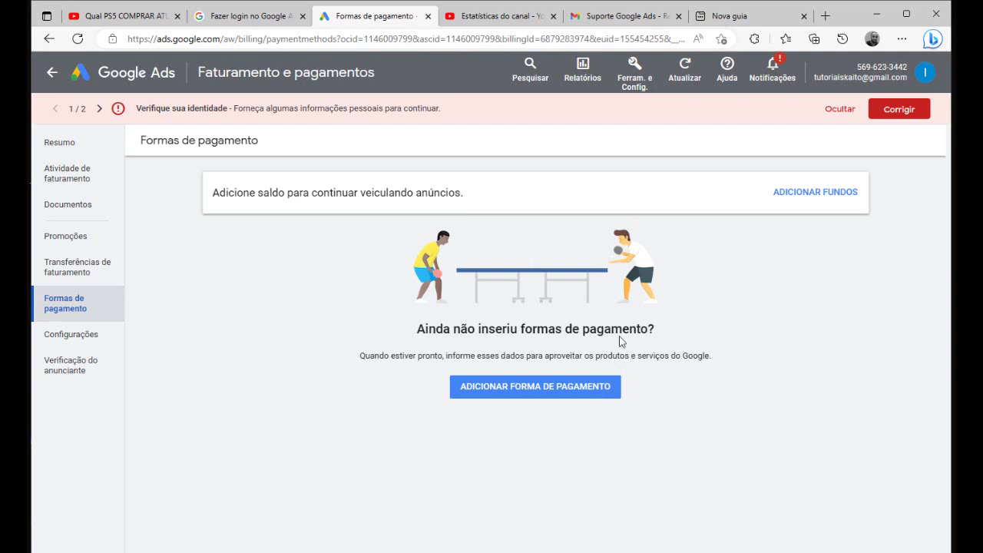
- Open the support contact form and submit "remover cartão" as the help request
{"action": "left_click", "coordinate": [735, 82]}
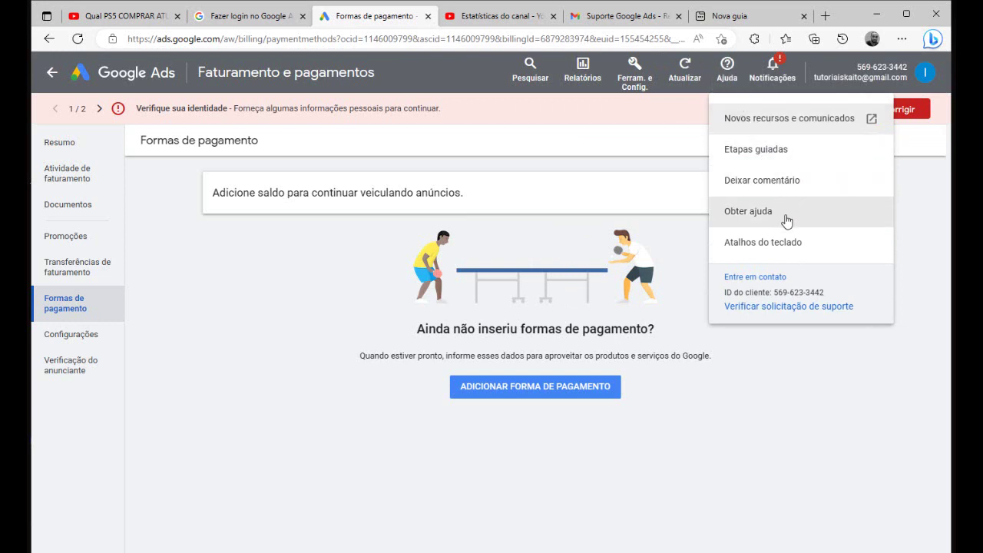
{"action": "left_click", "coordinate": [765, 281]}
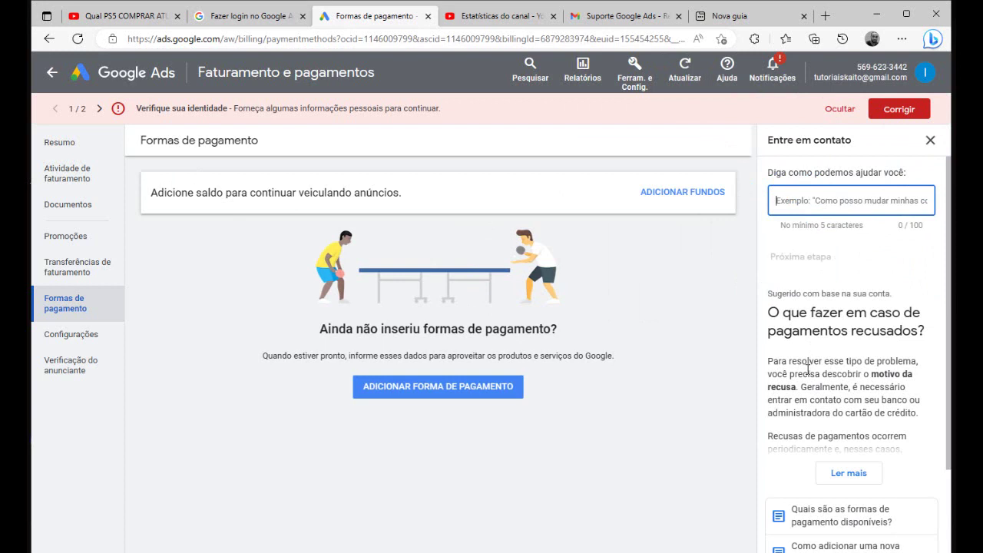
{"action": "scroll", "coordinate": [808, 369], "scroll_direction": "down", "scroll_amount": 2}
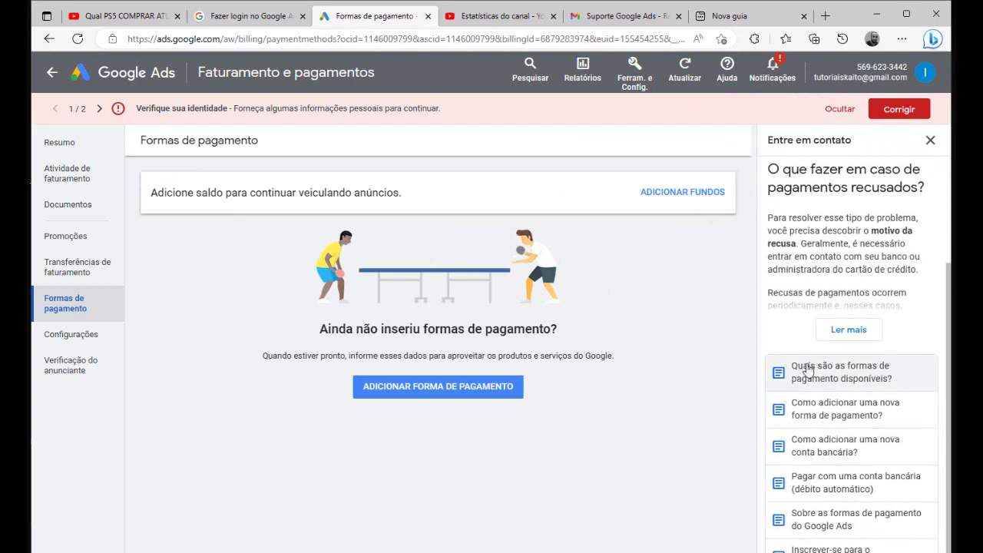
{"action": "scroll", "coordinate": [808, 369], "scroll_direction": "up", "scroll_amount": 2}
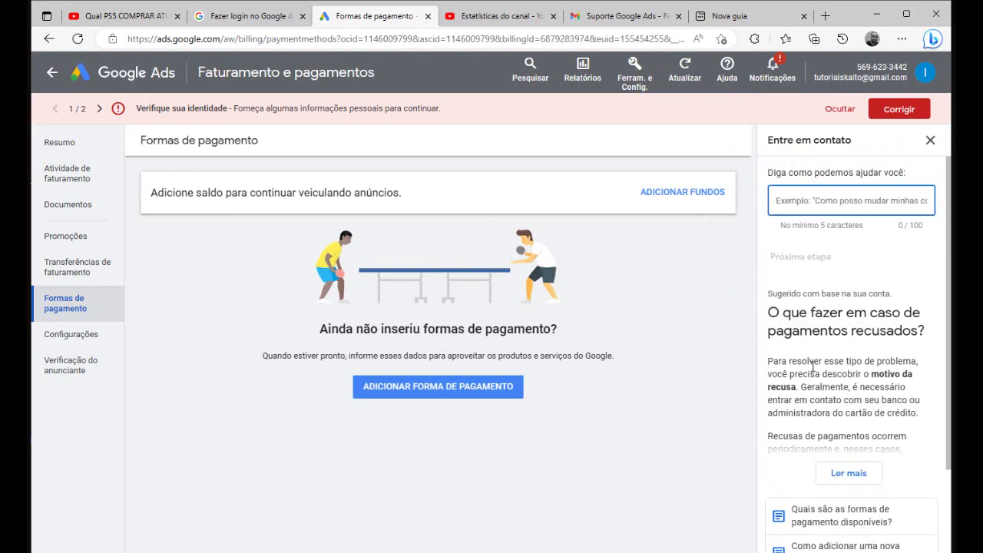
{"action": "type", "text": "remo"}
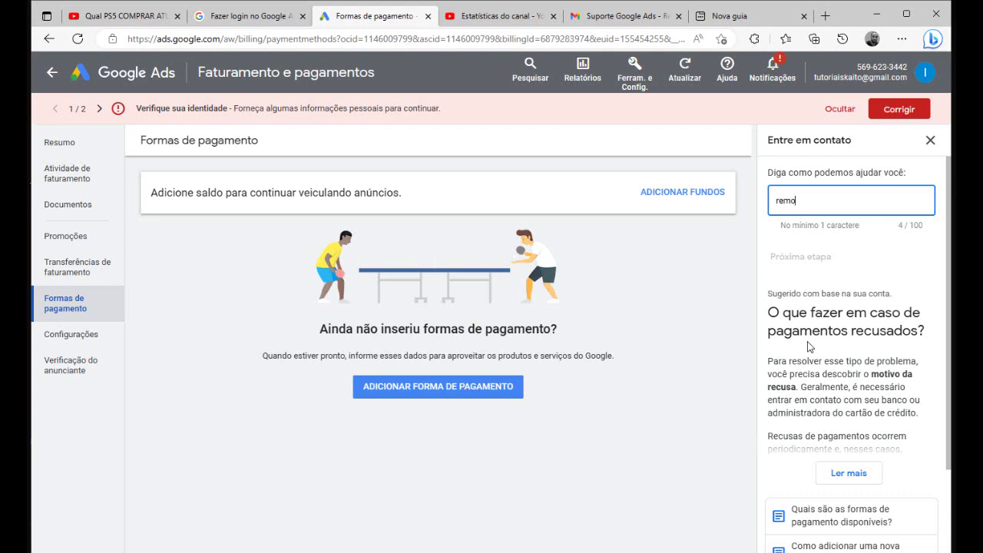
{"action": "type", "text": "ver cart"}
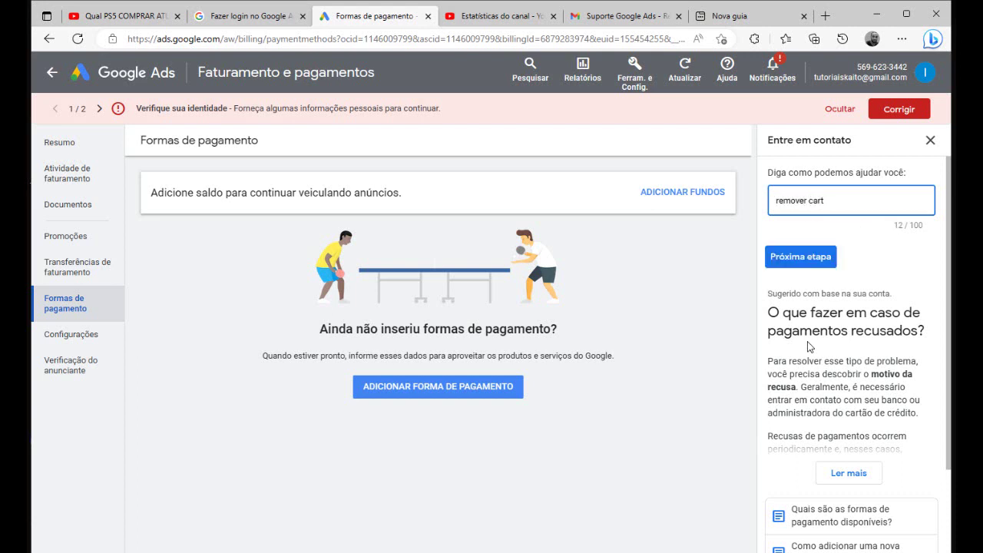
{"action": "type", "text": "ão"}
{"action": "key", "text": "Return"}
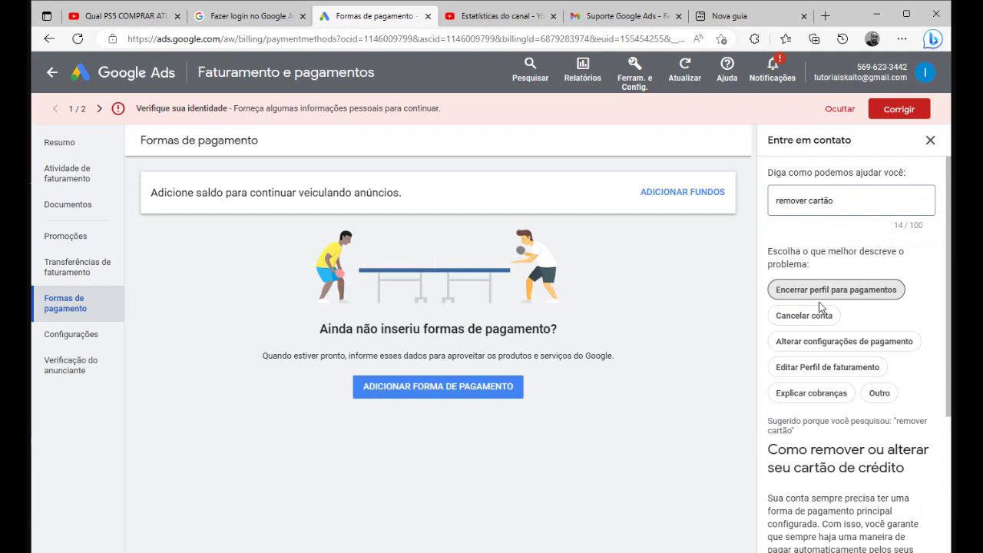
- Look over the suggested help topics, open the community thread about removing a credit card as payment method, and return to Google Ads
{"action": "scroll", "coordinate": [820, 305], "scroll_direction": "down", "scroll_amount": 3}
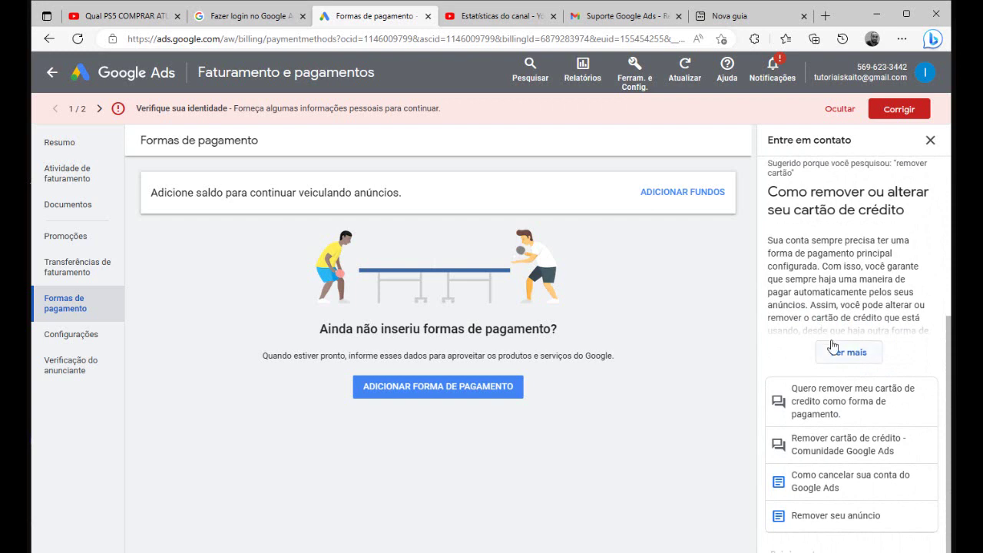
{"action": "scroll", "coordinate": [833, 346], "scroll_direction": "up", "scroll_amount": 3}
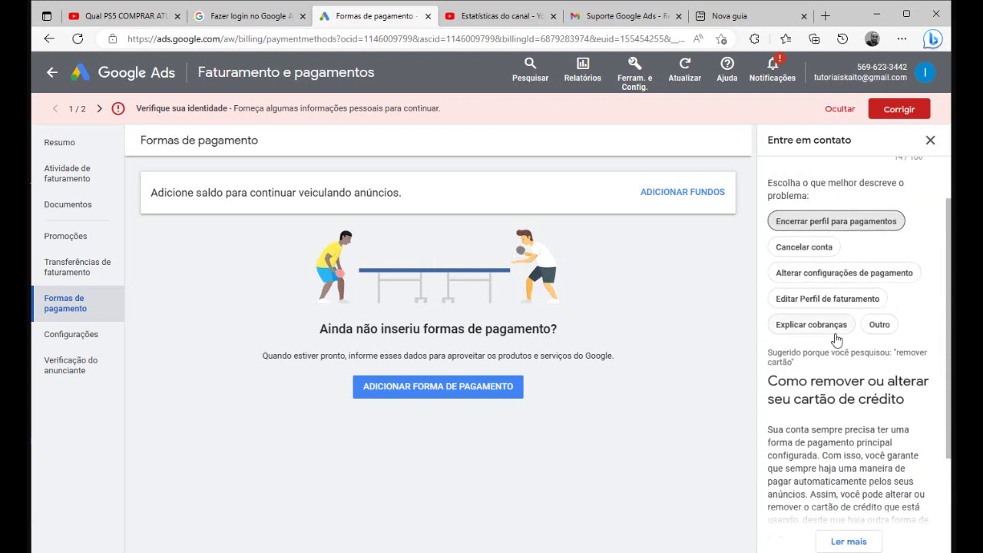
{"action": "scroll", "coordinate": [836, 340], "scroll_direction": "down", "scroll_amount": 3}
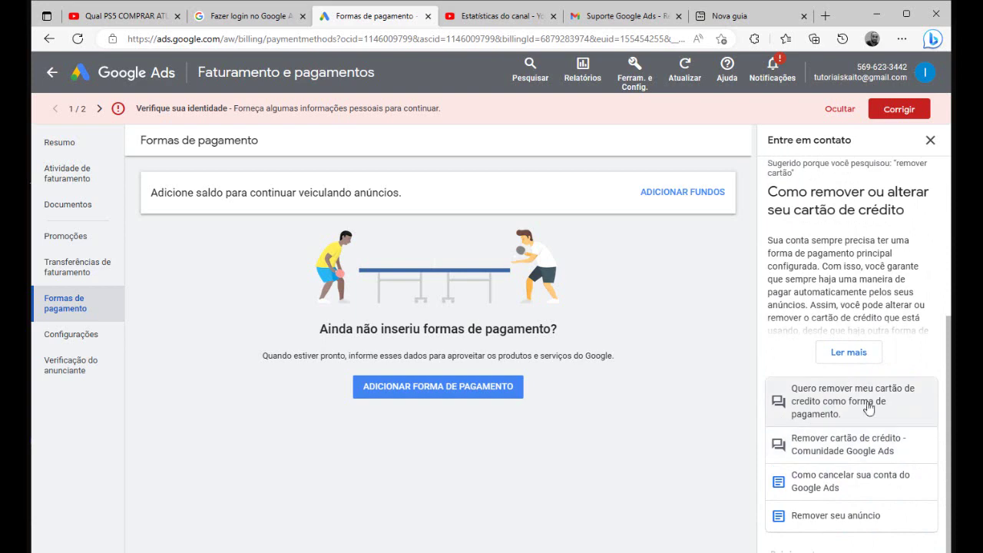
{"action": "left_click", "coordinate": [858, 404]}
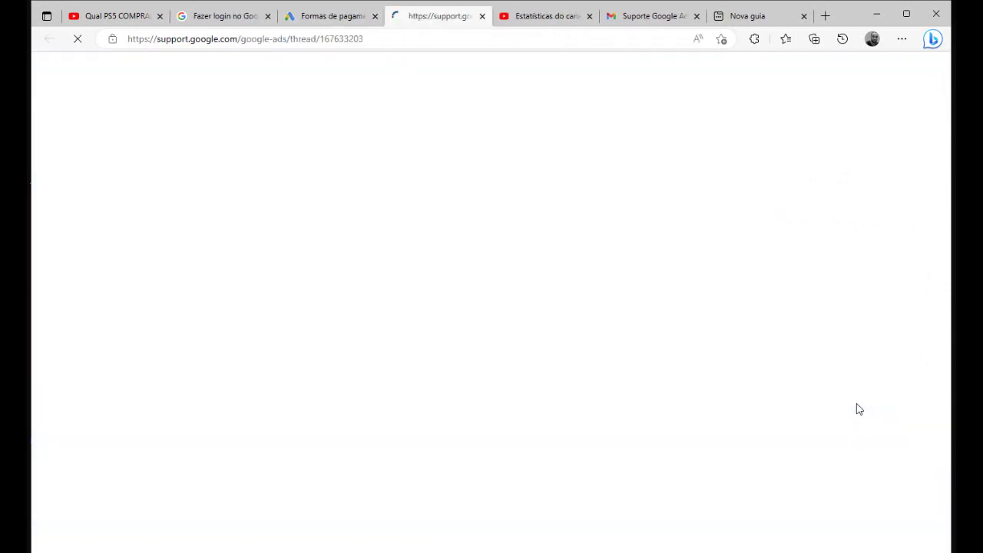
{"action": "left_click", "coordinate": [324, 24]}
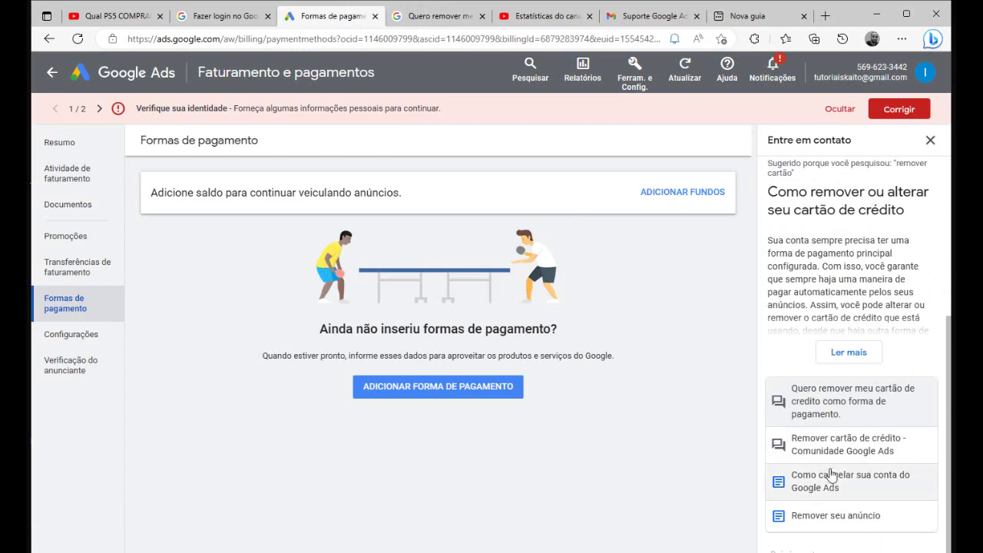
- Read through the full help article on removing or changing a credit card and its follow-up article, closing the reader when done
{"action": "left_click", "coordinate": [848, 351]}
{"action": "scroll", "coordinate": [852, 384], "scroll_direction": "down", "scroll_amount": 8}
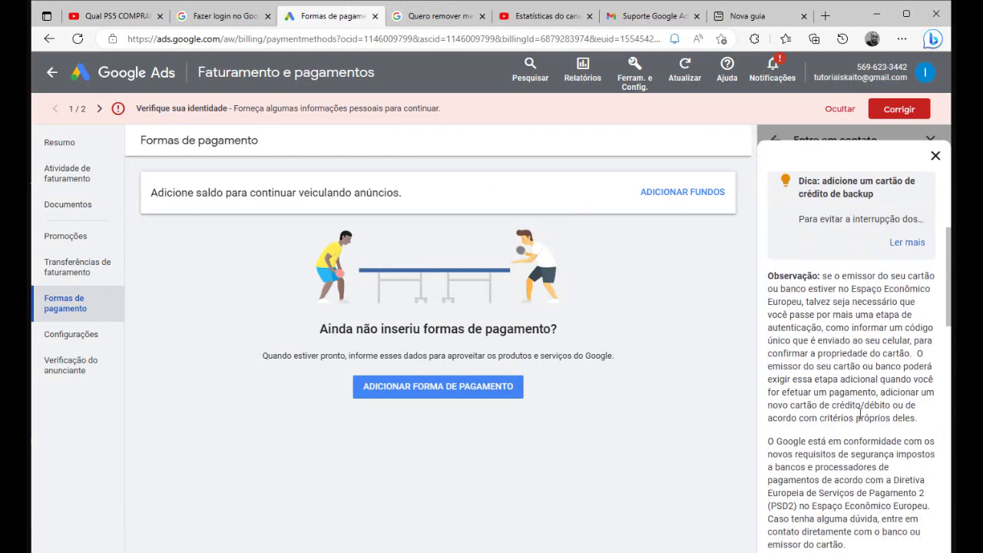
{"action": "scroll", "coordinate": [855, 422], "scroll_direction": "down", "scroll_amount": 8}
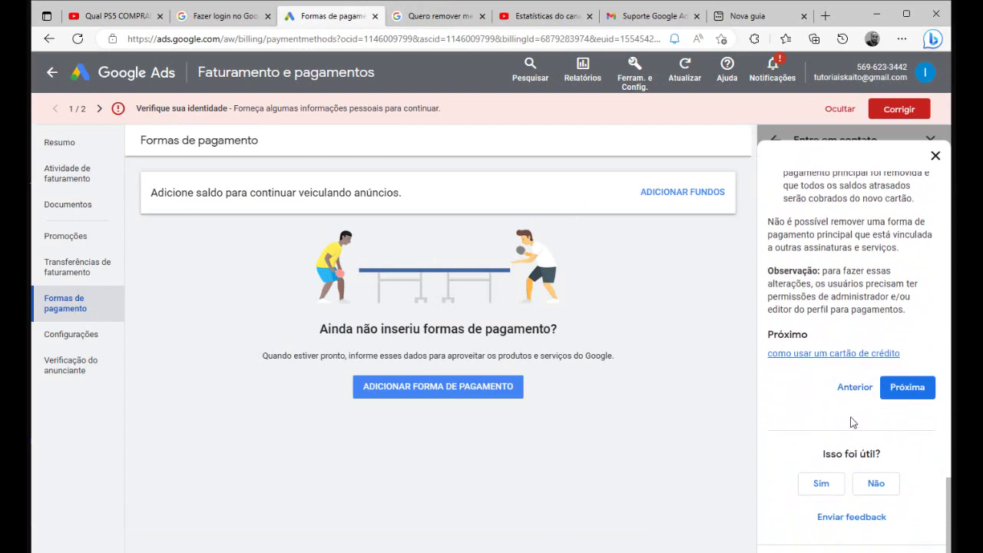
{"action": "left_click", "coordinate": [903, 397]}
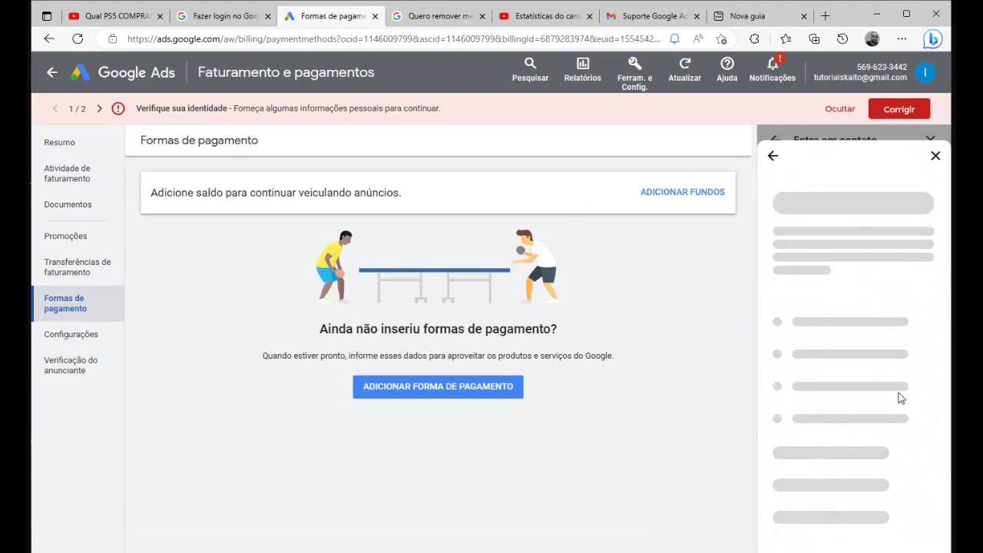
{"action": "scroll", "coordinate": [883, 415], "scroll_direction": "down", "scroll_amount": 10}
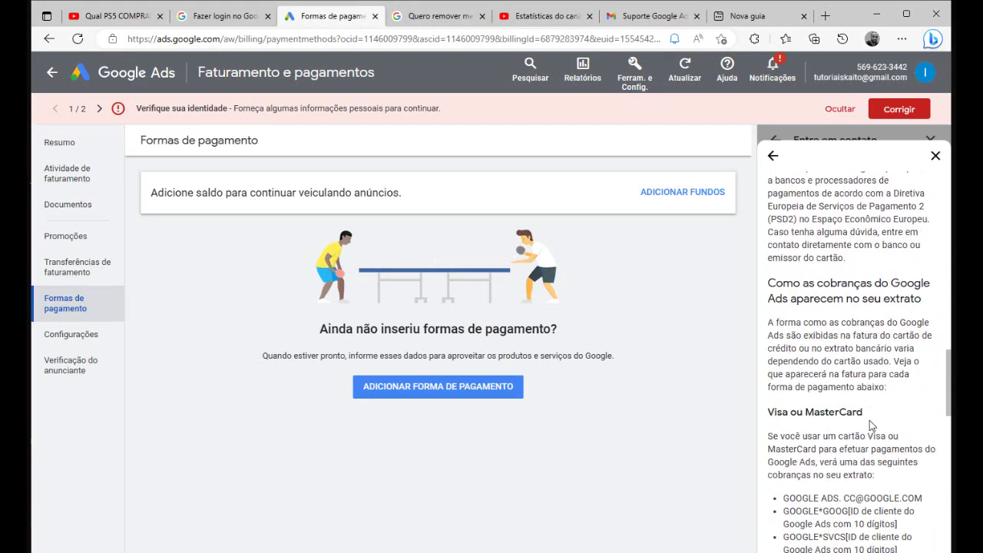
{"action": "scroll", "coordinate": [871, 426], "scroll_direction": "down", "scroll_amount": 10}
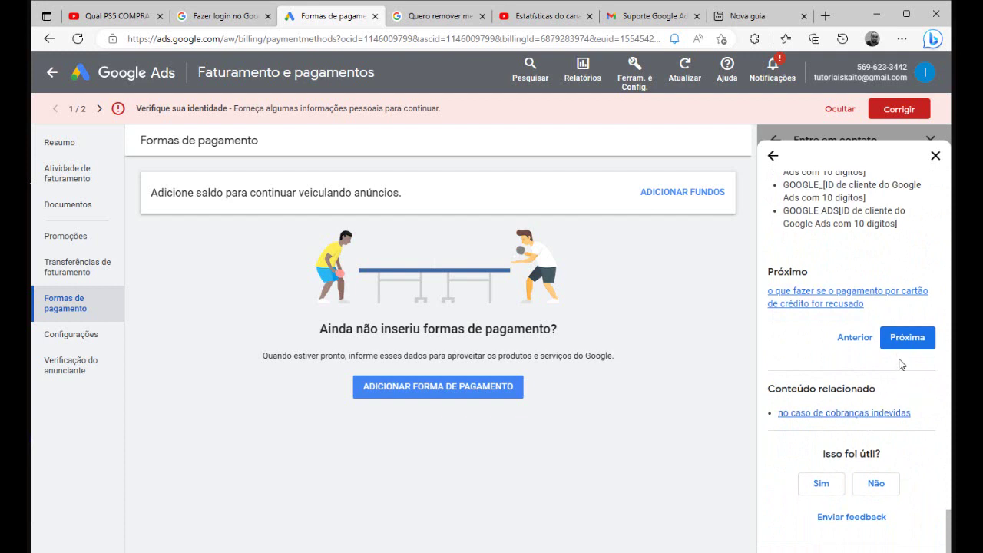
{"action": "left_click", "coordinate": [934, 157]}
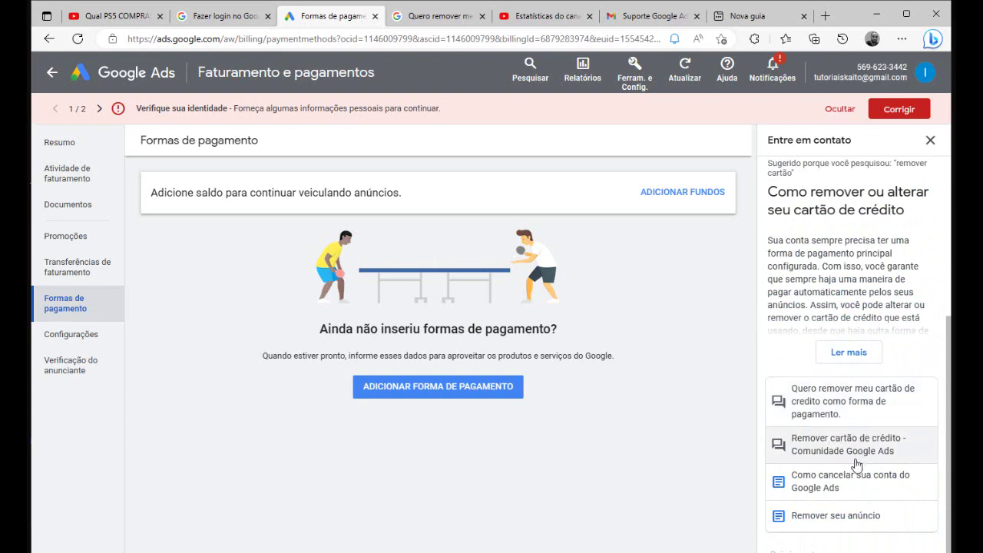
- Classify the support problem as "Outro" and continue to the contact options
{"action": "scroll", "coordinate": [857, 462], "scroll_direction": "up", "scroll_amount": 3}
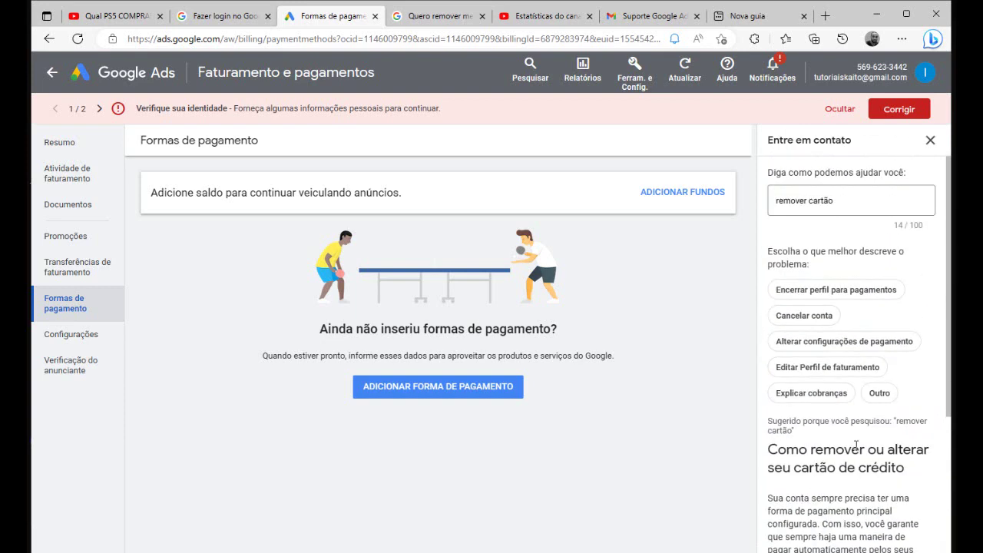
{"action": "left_click", "coordinate": [880, 393]}
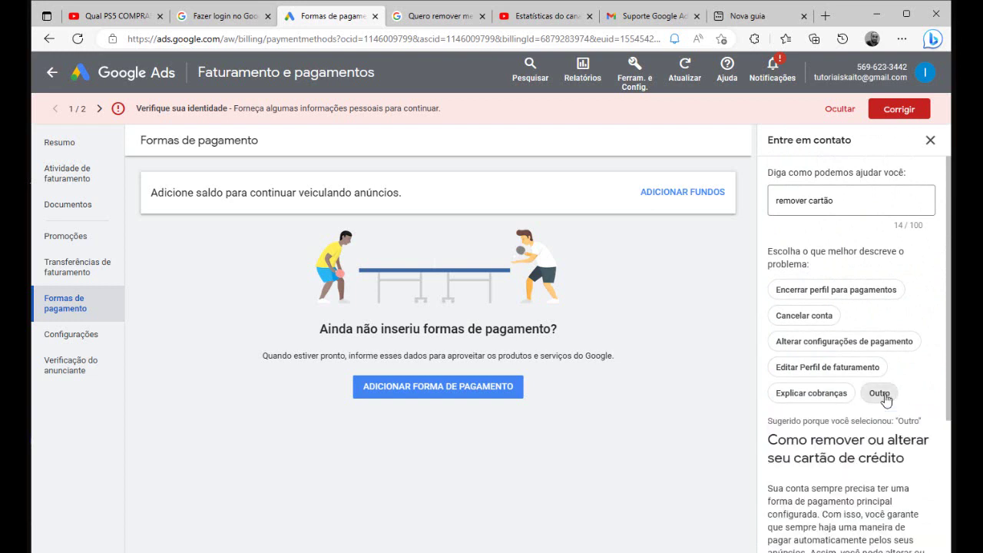
{"action": "scroll", "coordinate": [868, 420], "scroll_direction": "down", "scroll_amount": 3}
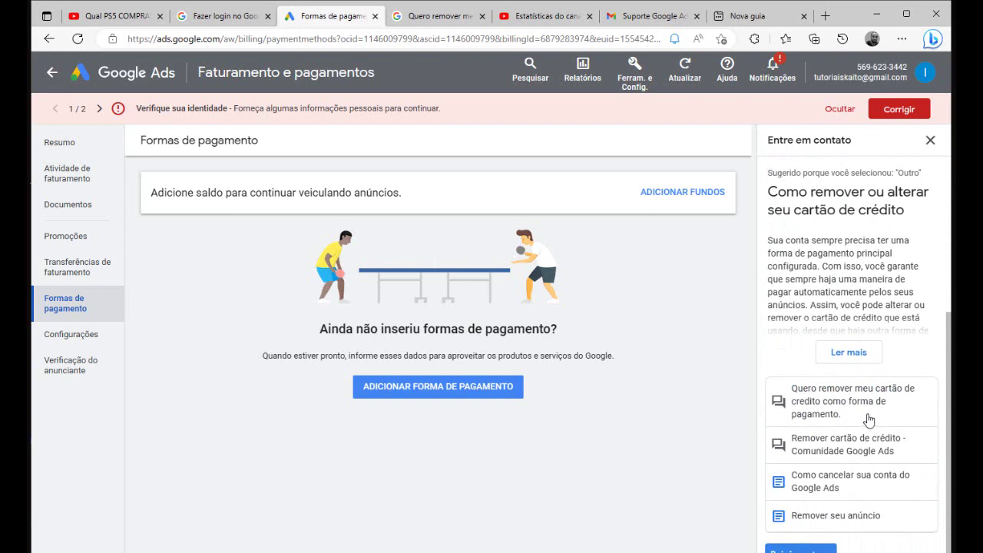
{"action": "left_click", "coordinate": [820, 549]}
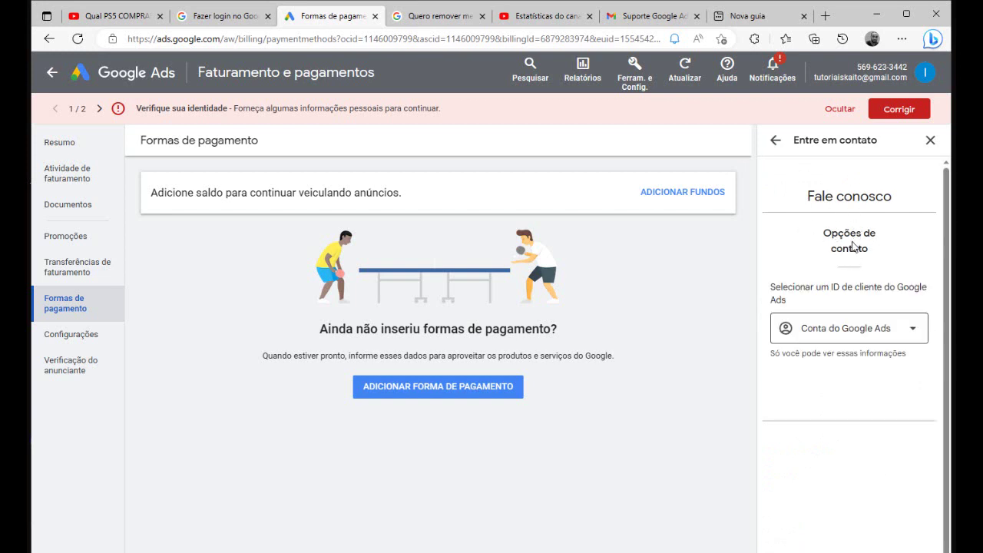
- Select the current account's Google Ads customer ID for the support request and view the available contact channels
{"action": "left_click", "coordinate": [878, 336]}
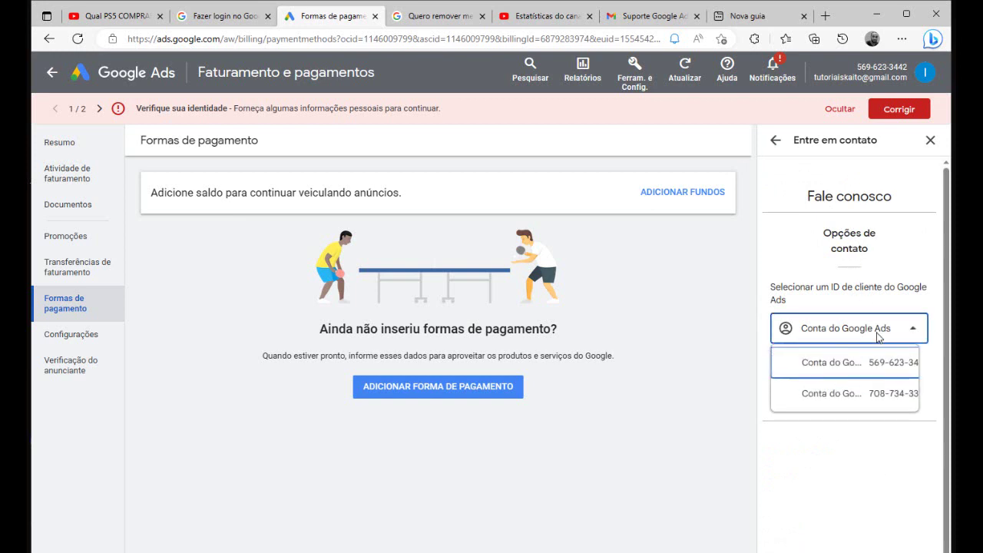
{"action": "left_click", "coordinate": [872, 370]}
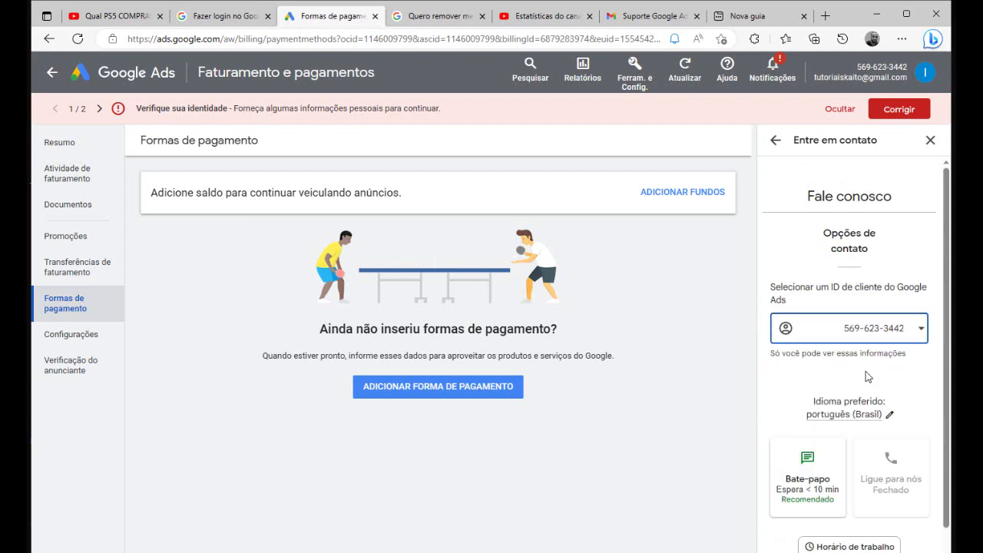
{"action": "scroll", "coordinate": [857, 381], "scroll_direction": "down", "scroll_amount": 1}
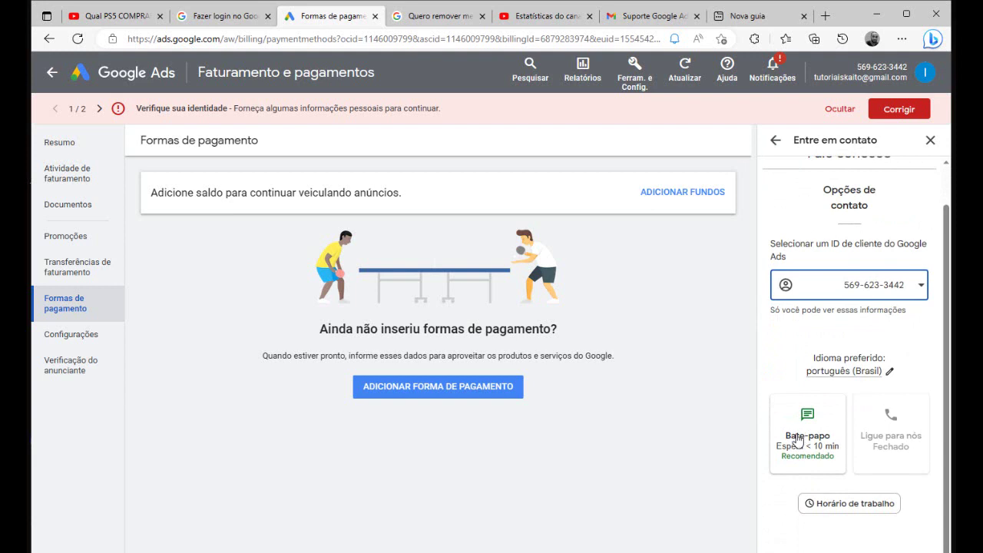